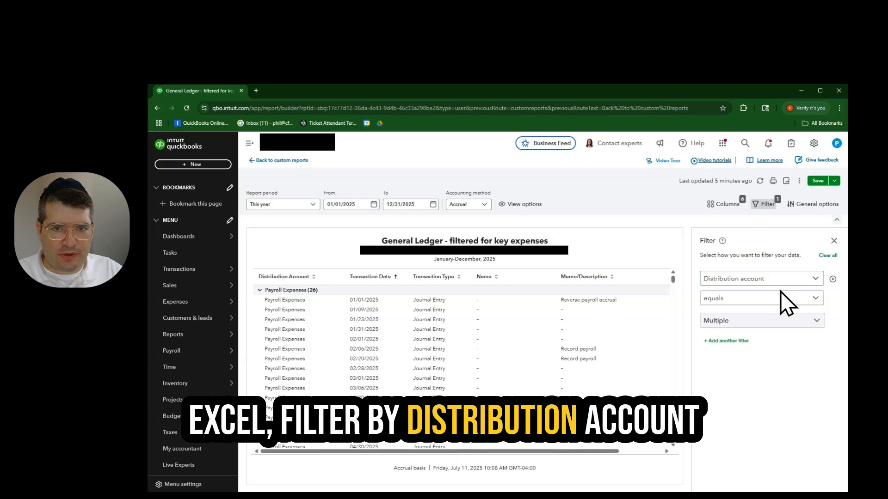
Review the accounts selected in the General Ledger report's Distribution account filter.
click(814, 320)
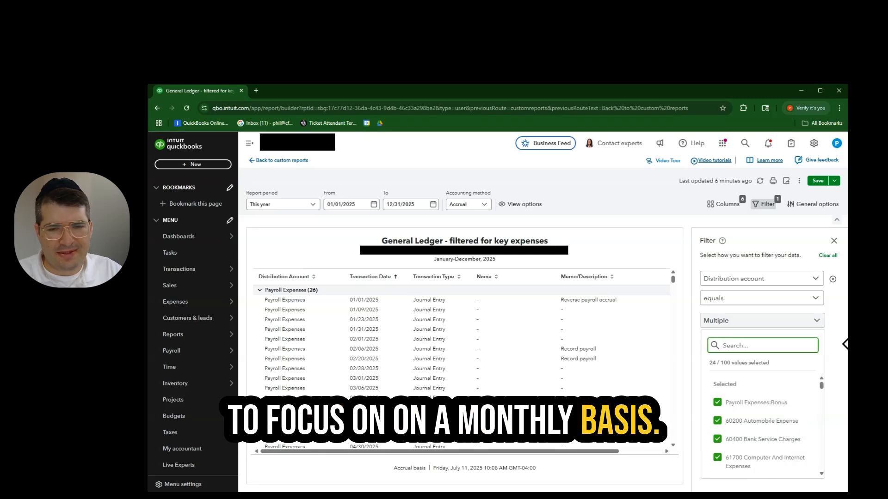
click(828, 354)
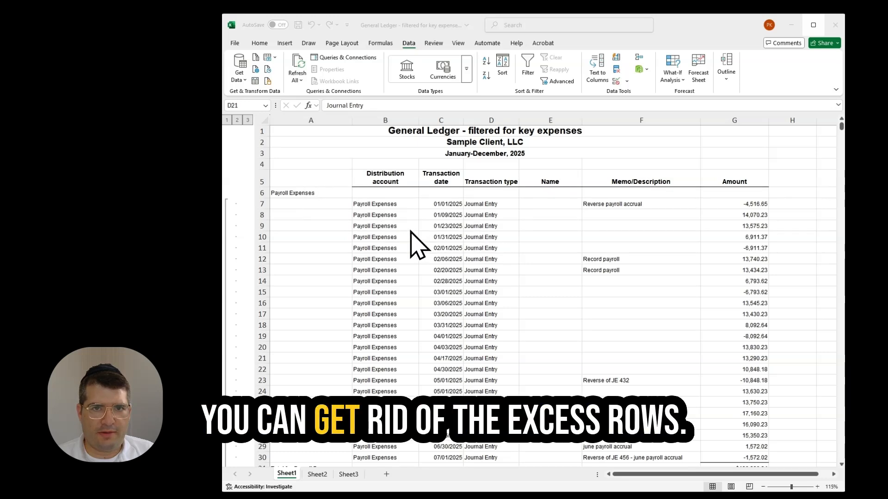
Switch to the exported General Ledger workbook and add filters to the data range from header cell A5 to the last used cell.
click(333, 179)
click(395, 183)
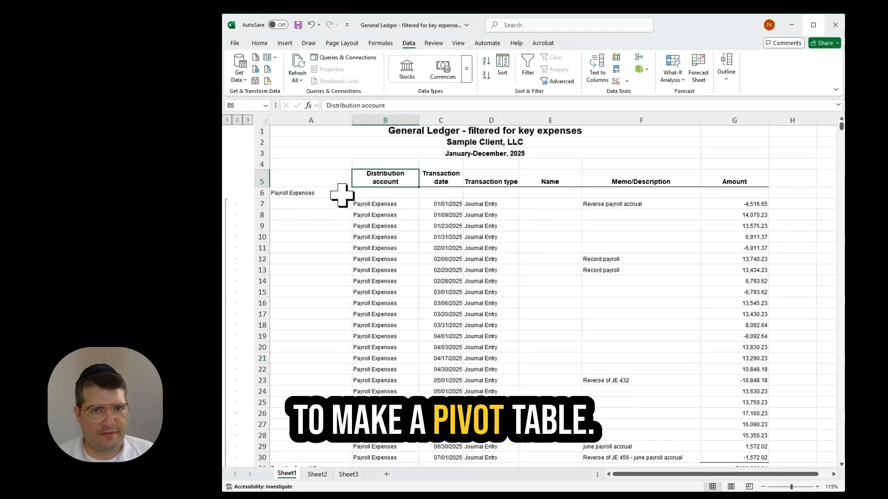
click(334, 179)
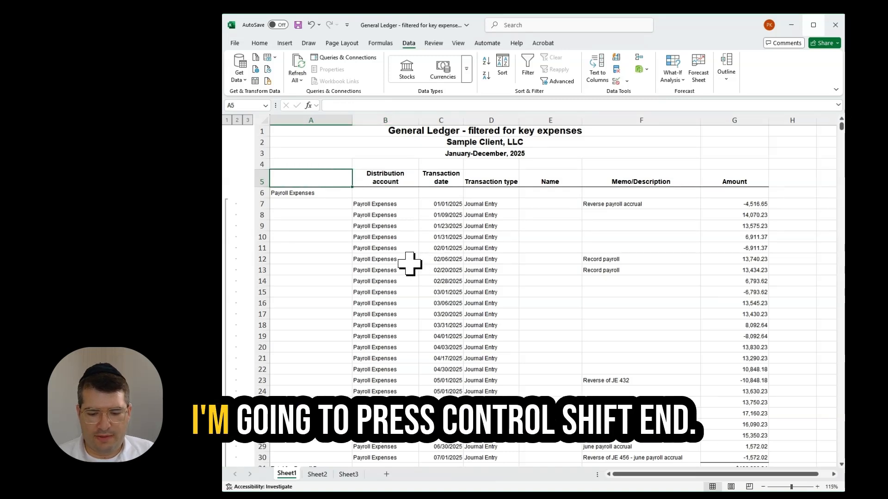
key(ctrl+shift+End)
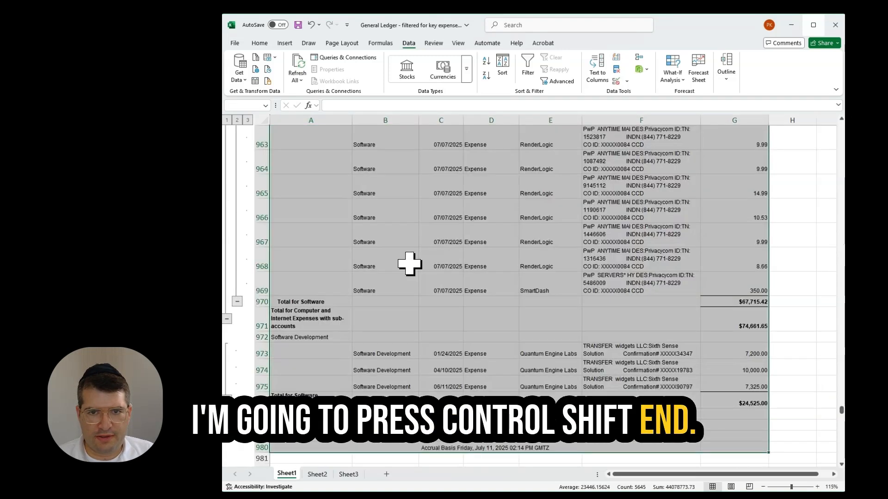
scroll(426, 262, down, 1)
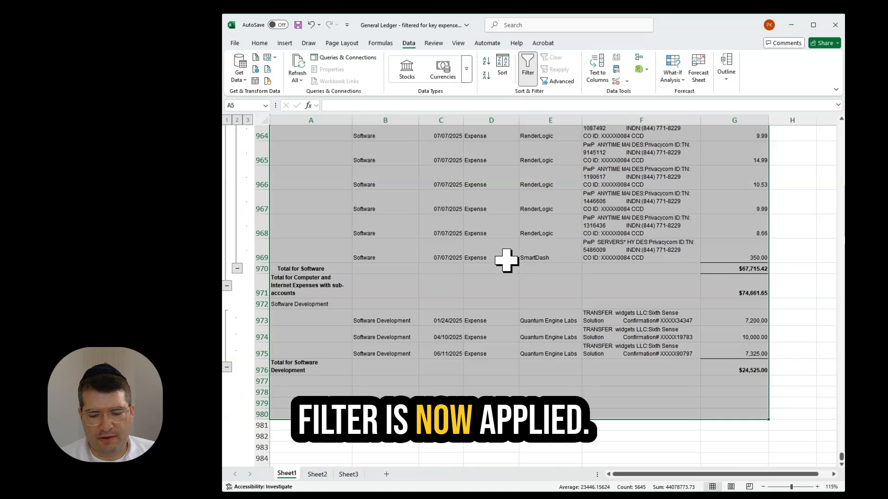
key(ctrl+Home)
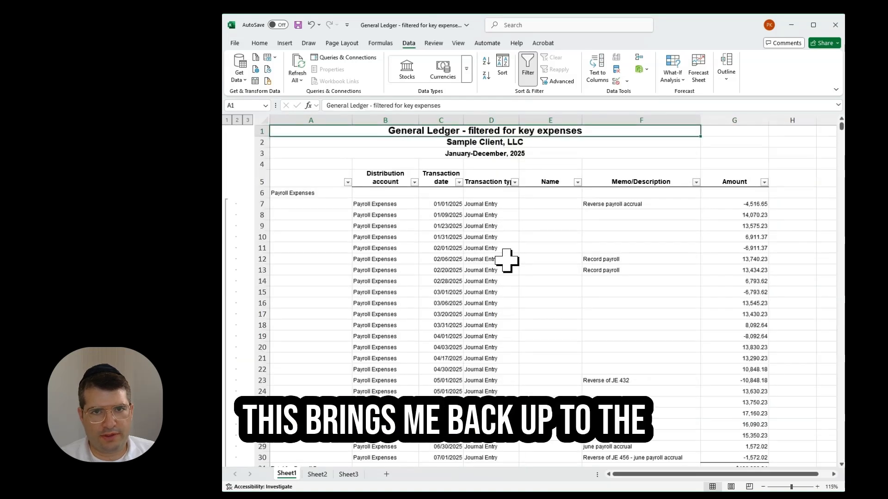
Filter the Distribution account column to show only blank entries.
click(455, 236)
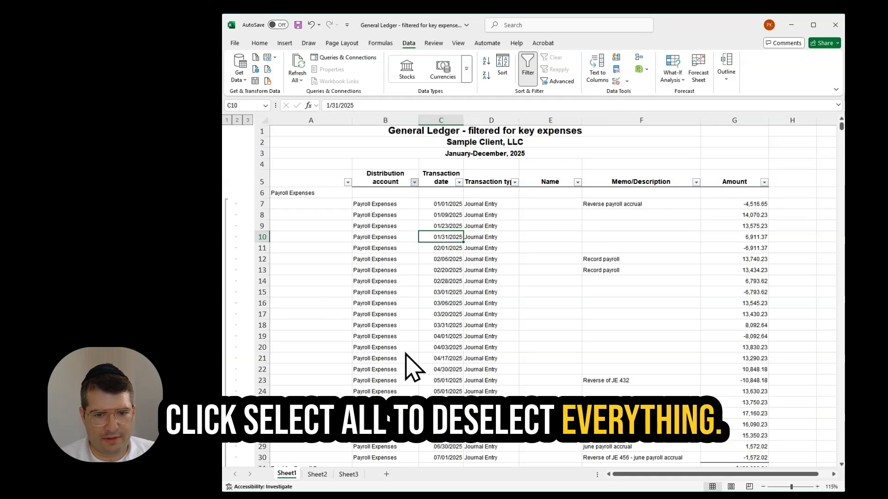
click(322, 410)
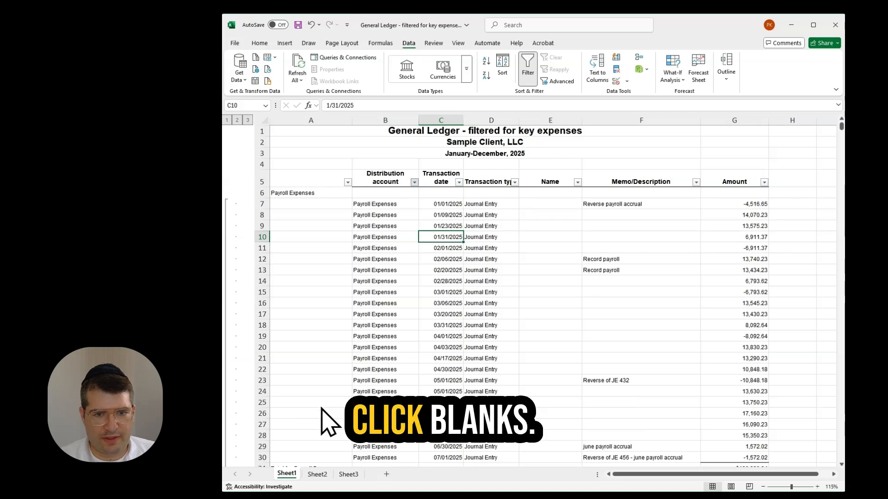
click(372, 431)
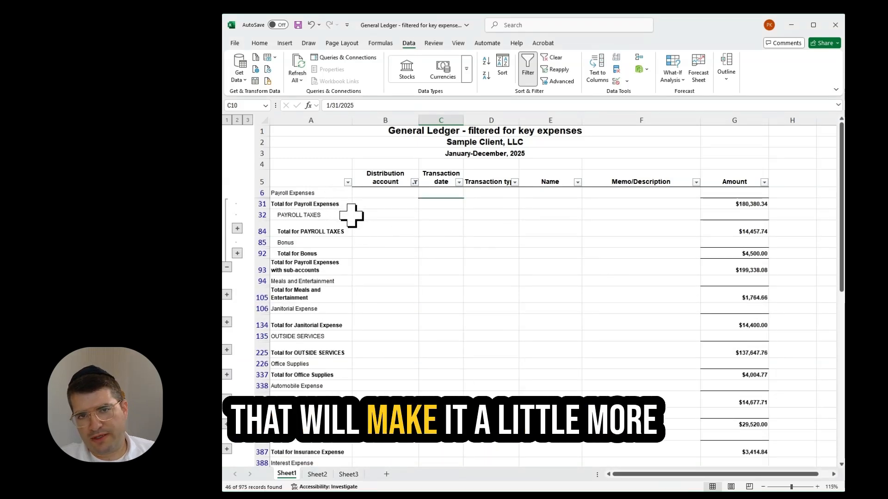
Delete all the filtered rows in full from row 6 to the end of the report, and clear the filter.
click(336, 194)
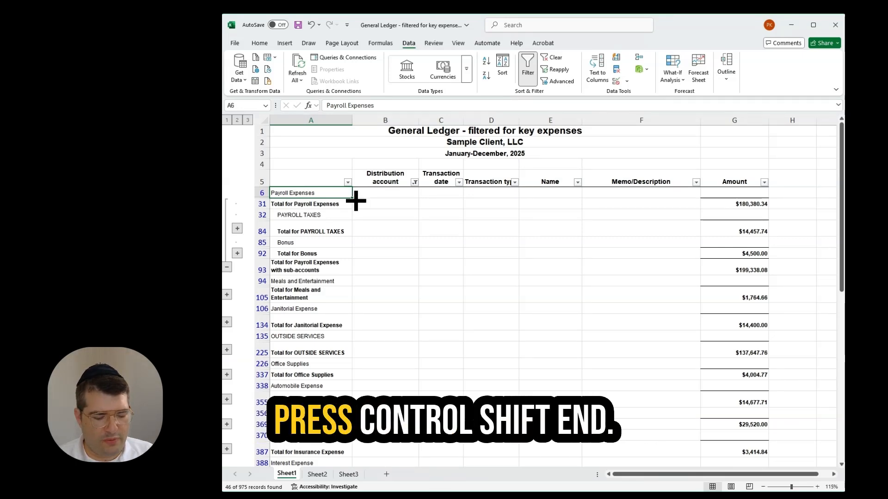
key(ctrl+shift+End)
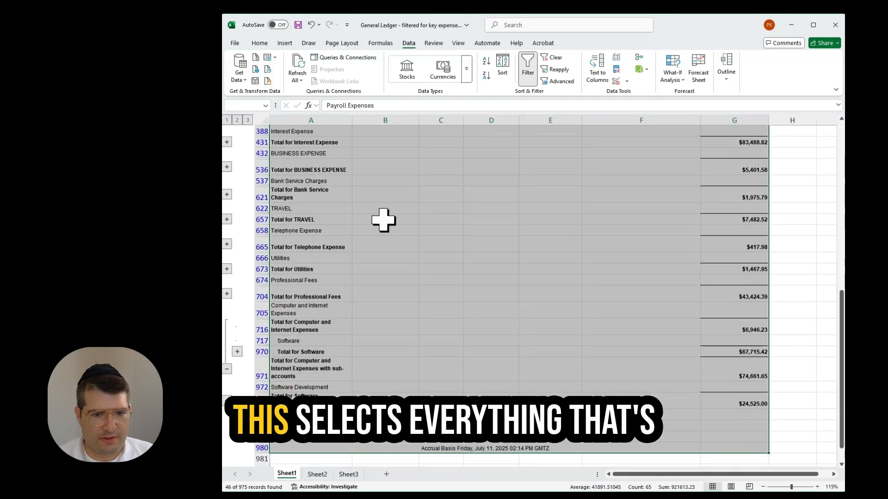
scroll(383, 220, down, 3)
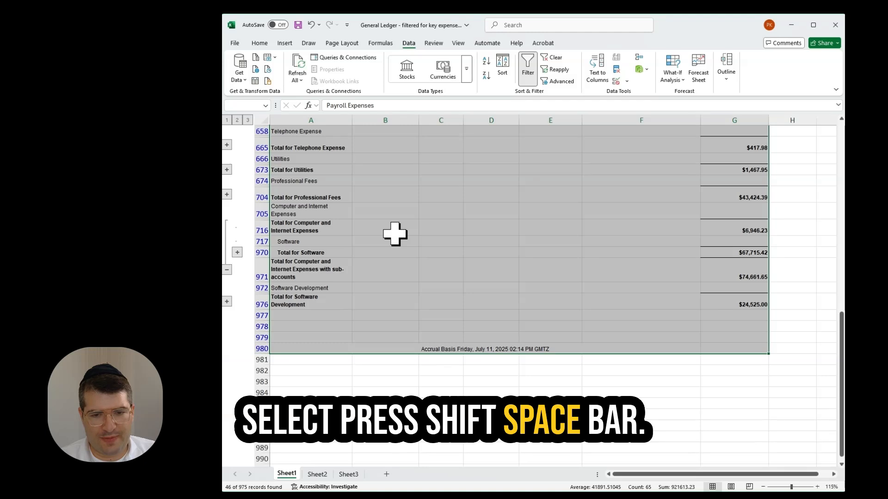
key(shift+space)
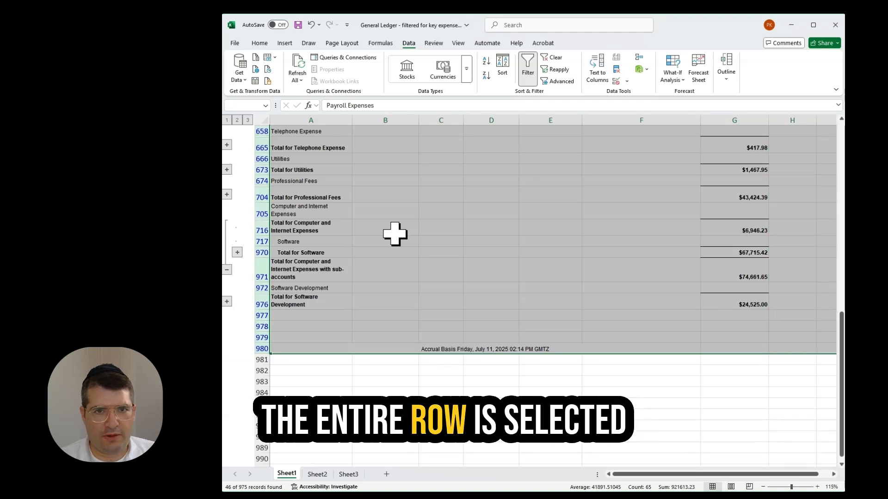
key(ctrl+minus)
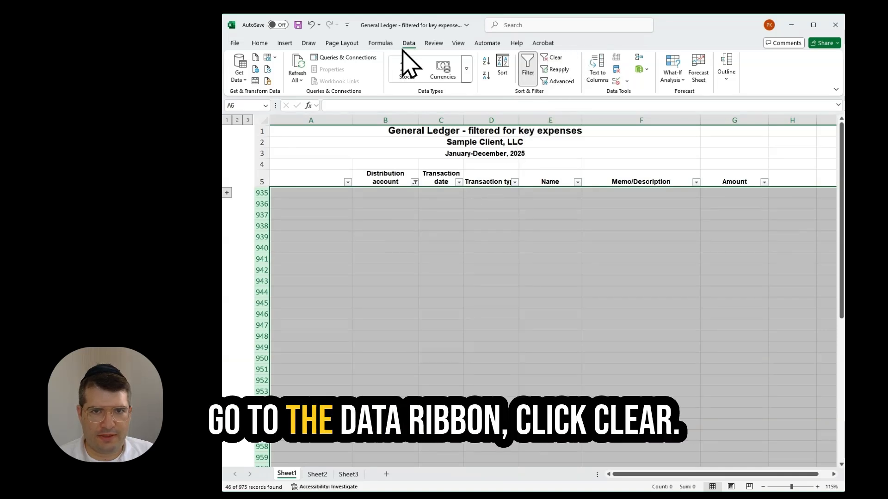
click(553, 58)
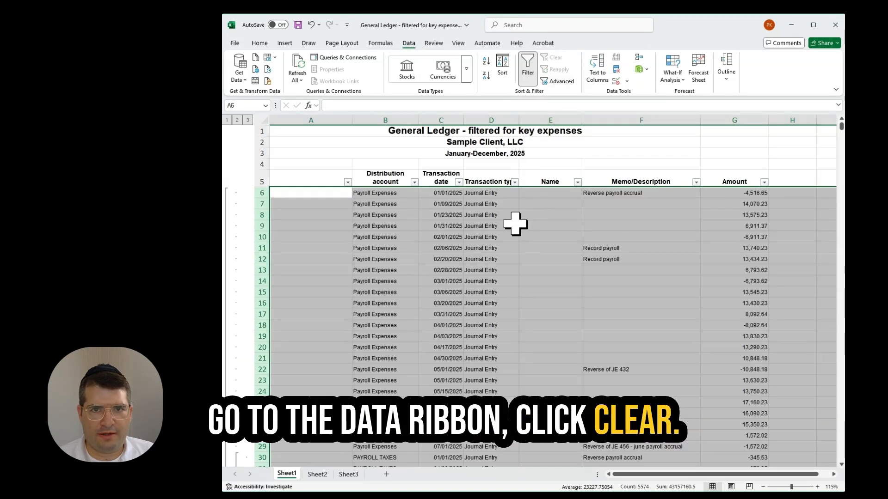
click(491, 226)
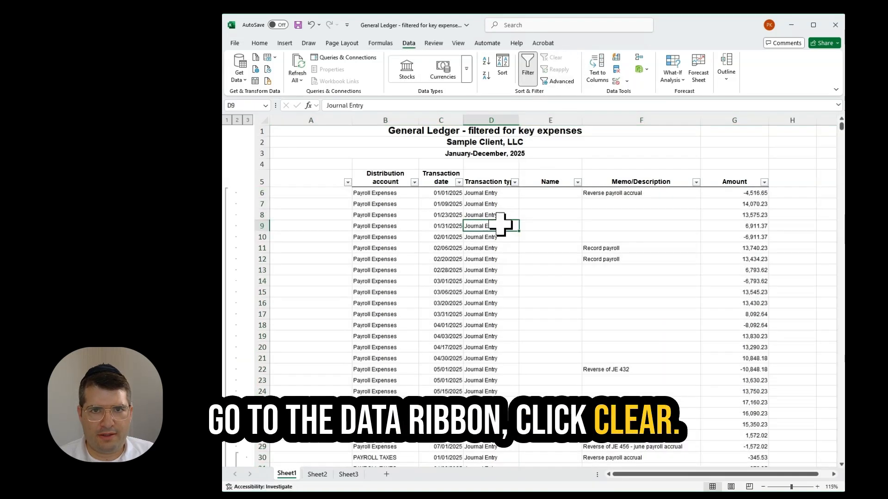
Insert a pivot table on a new sheet from the ledger data, from header cell B5 through the last Amount in row 934.
click(401, 180)
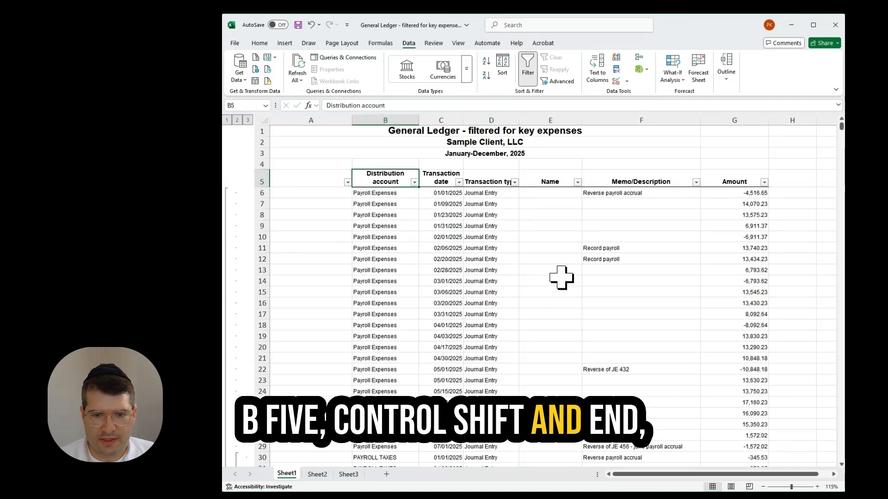
key(ctrl+shift+End)
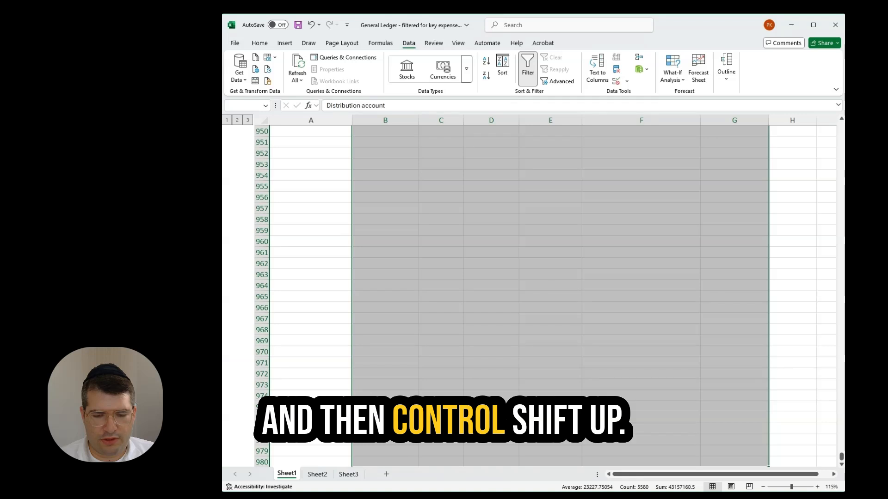
key(ctrl+shift+Up)
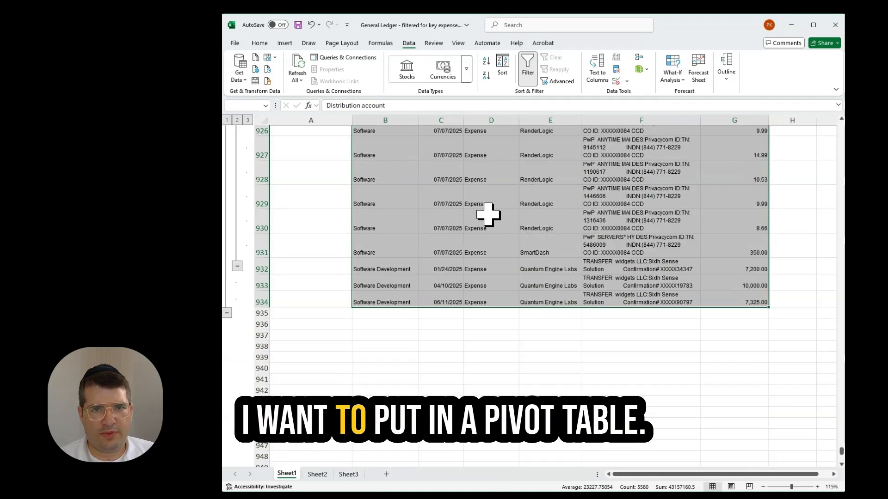
click(284, 43)
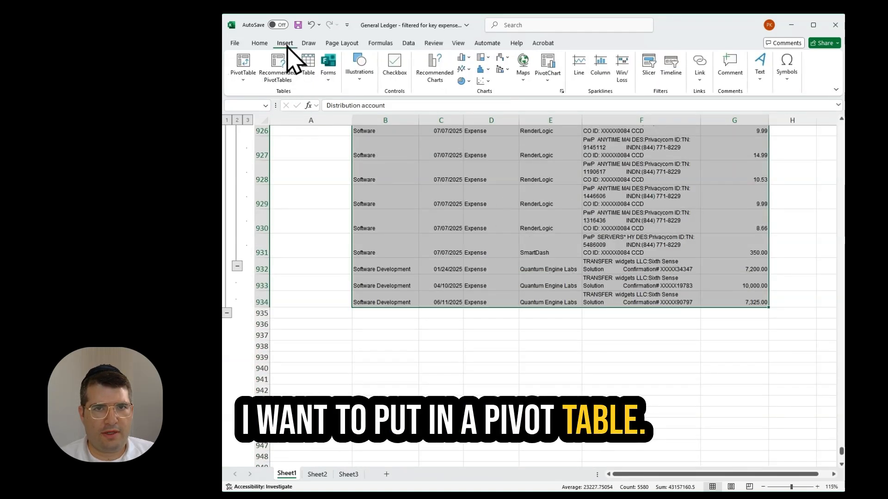
click(249, 63)
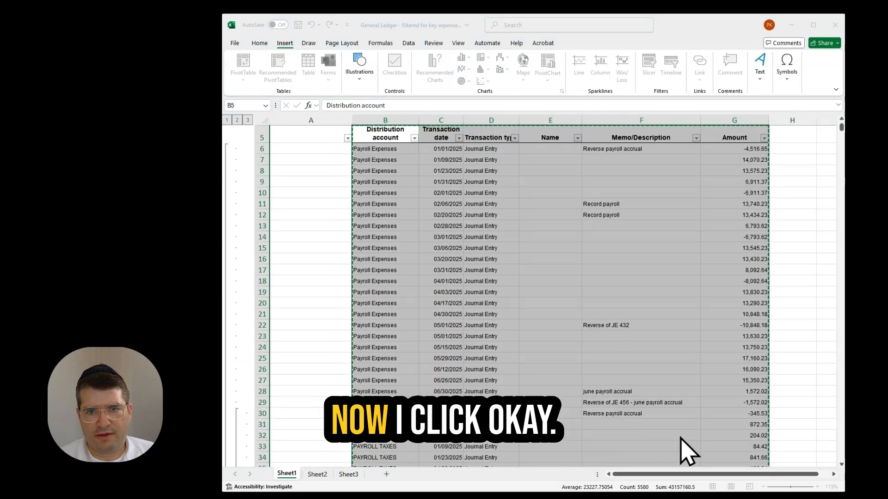
click(687, 451)
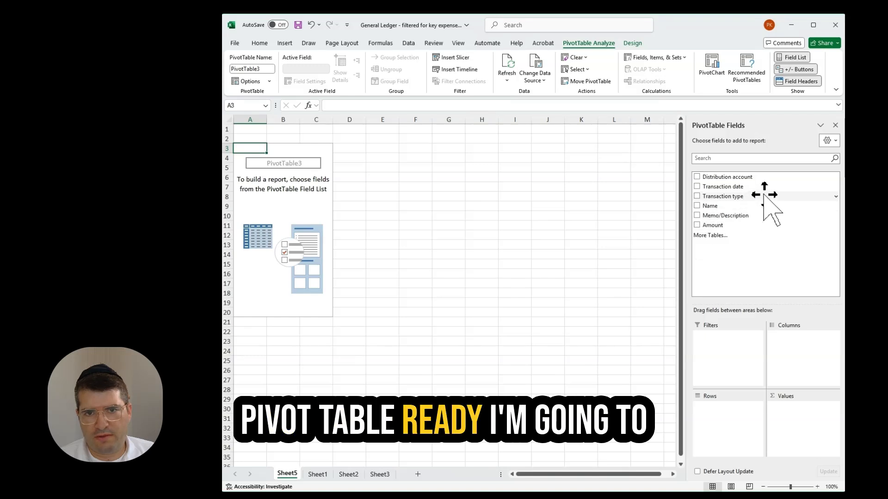
Lay out the pivot table with Distribution account and Name as rows, Transaction date as columns, and the sum of Amount as values.
drag(729, 177, 726, 413)
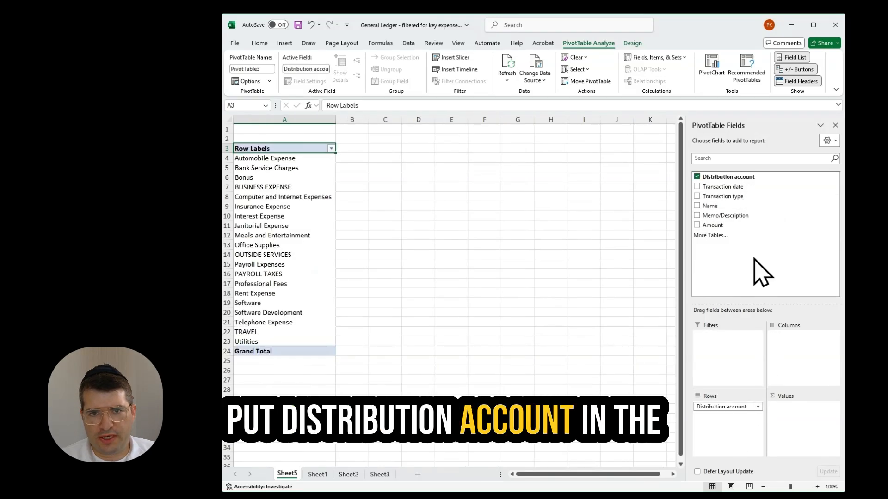
drag(755, 206, 735, 431)
drag(735, 186, 814, 365)
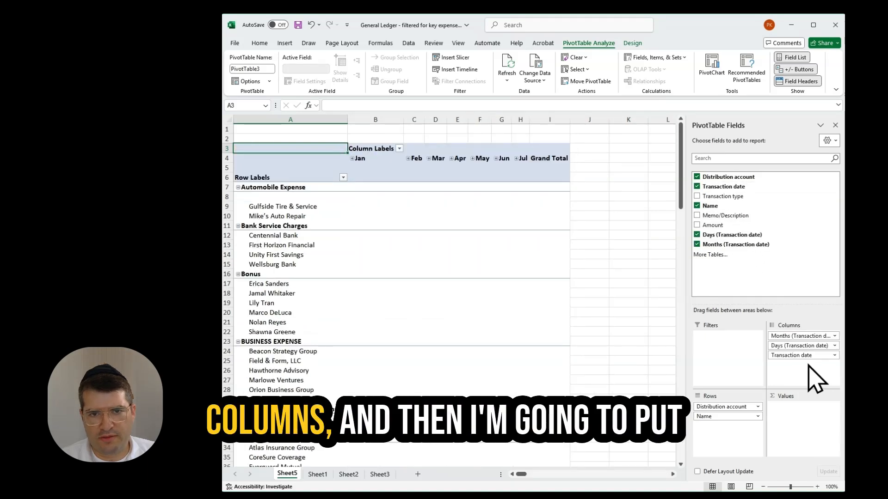
drag(742, 225, 821, 444)
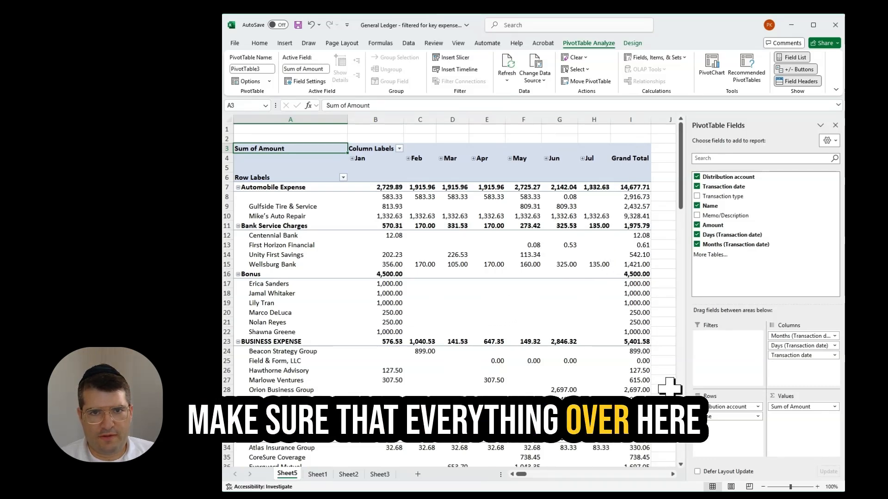
Sort the names within each account by Grand Total from largest to smallest.
click(640, 293)
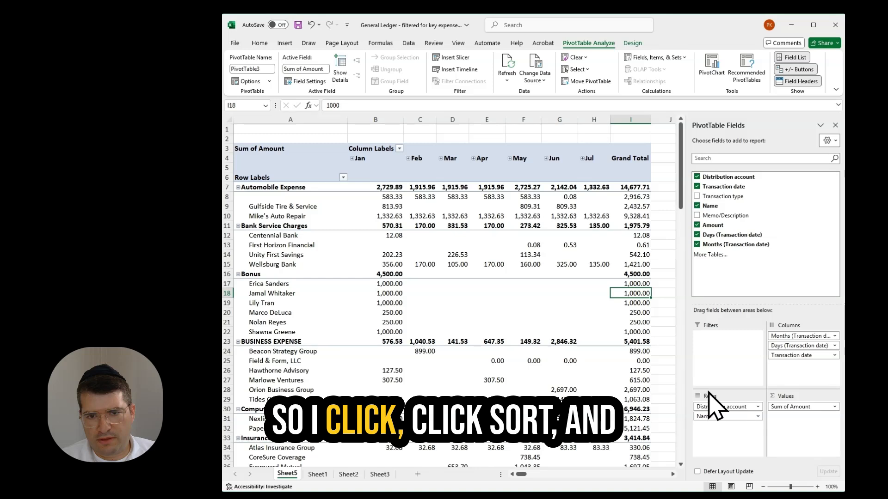
click(761, 401)
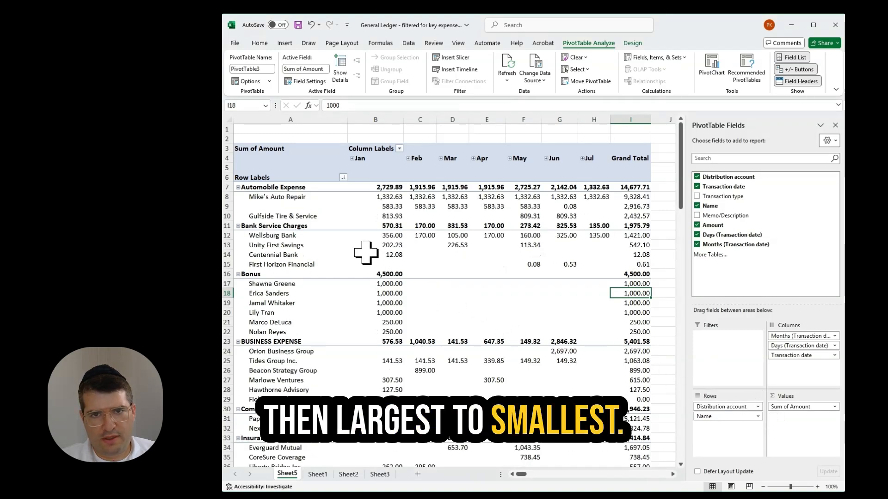
Freeze the pivot table's header rows above row 7 and check that they hold while browsing the data.
click(227, 187)
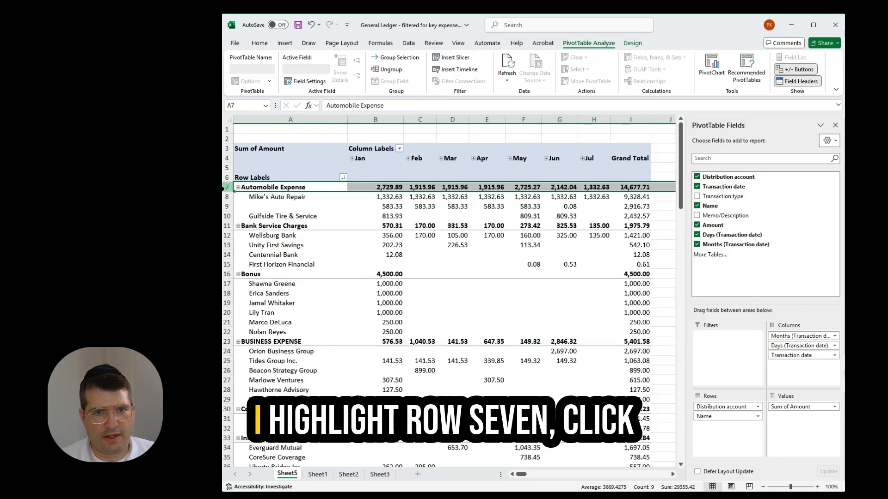
click(462, 45)
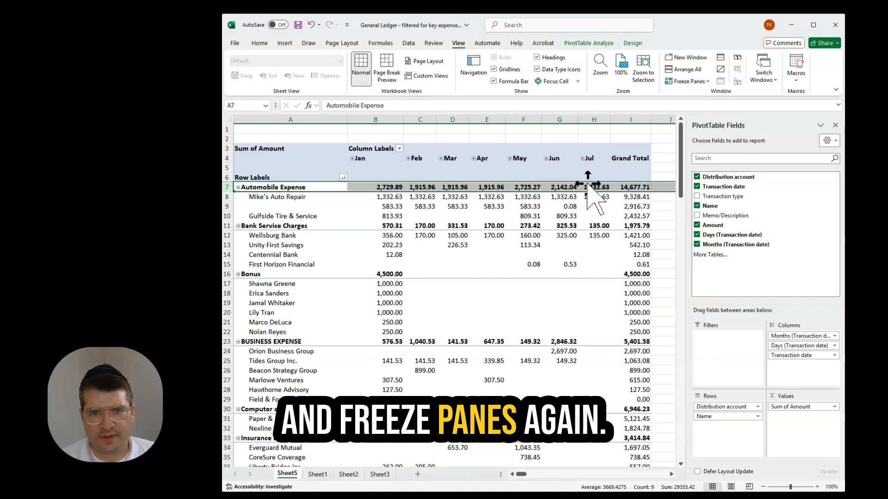
click(490, 226)
scroll(495, 227, down, 2)
scroll(495, 226, down, 2)
scroll(497, 227, up, 4)
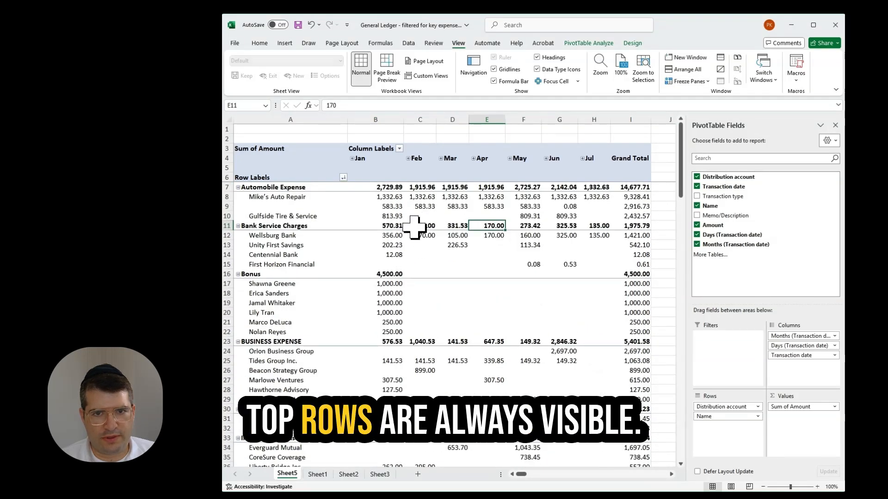
scroll(419, 225, down, 4)
scroll(418, 226, down, 2)
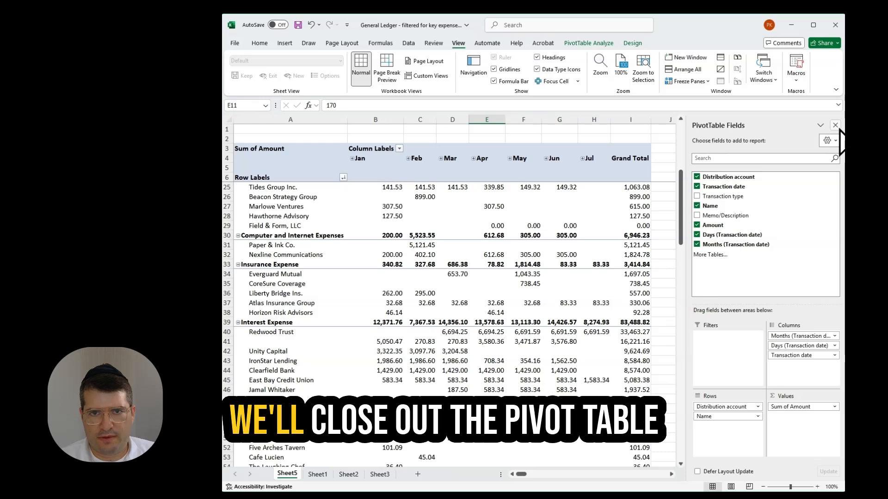
Hide the PivotTable field list and look over the monthly expense breakdown.
click(835, 125)
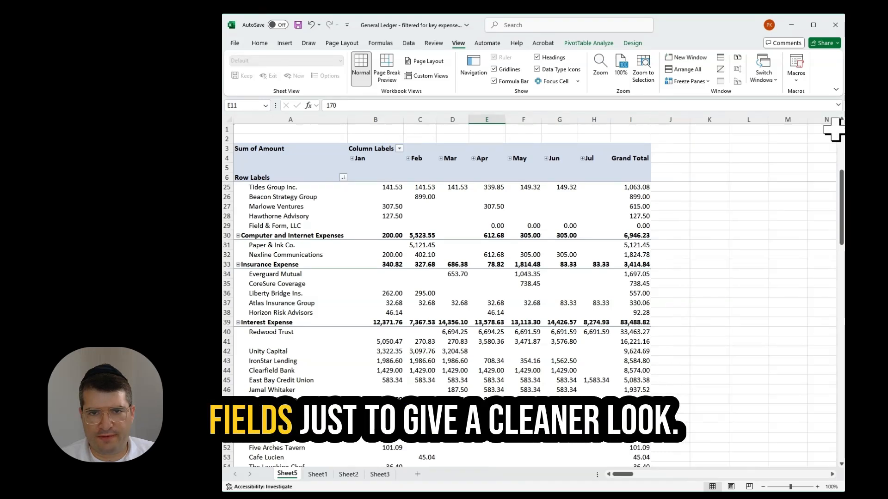
scroll(481, 243, up, 6)
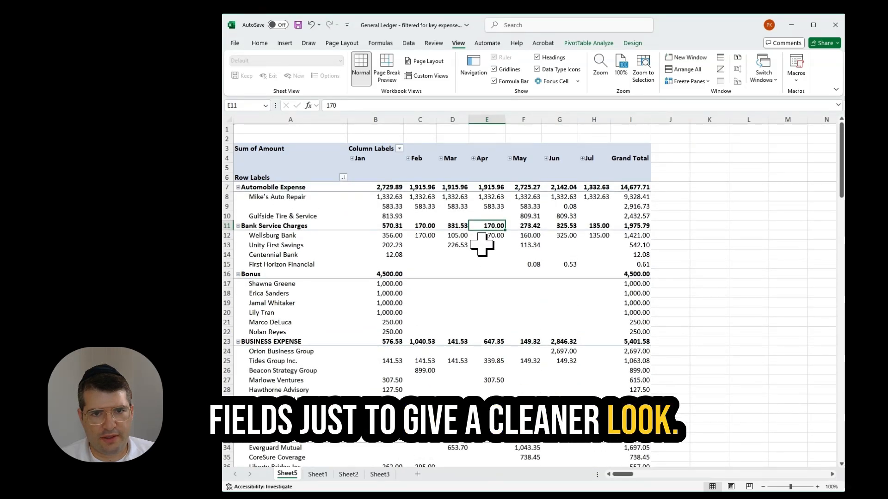
scroll(482, 244, down, 3)
scroll(481, 244, down, 5)
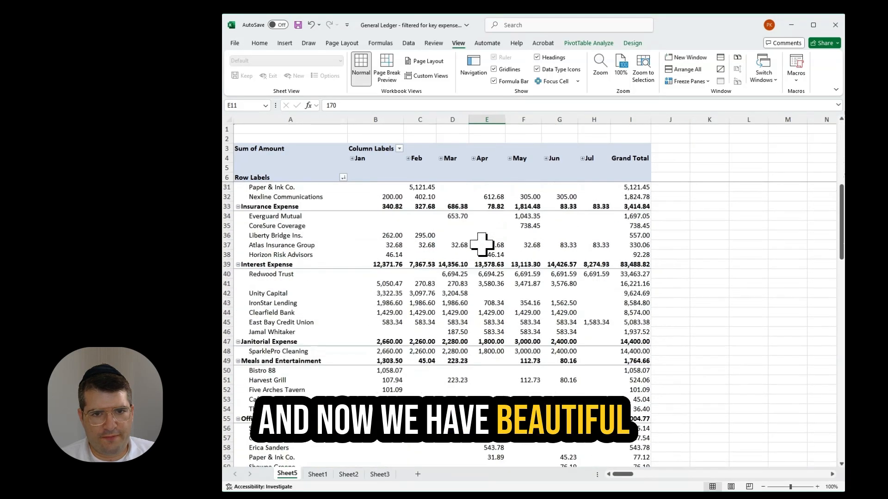
Examine the OUTSIDE SERVICES section by vendor and month, including its unnamed row and the Apex Consultants and Orbis Compliance rows.
scroll(482, 244, down, 1)
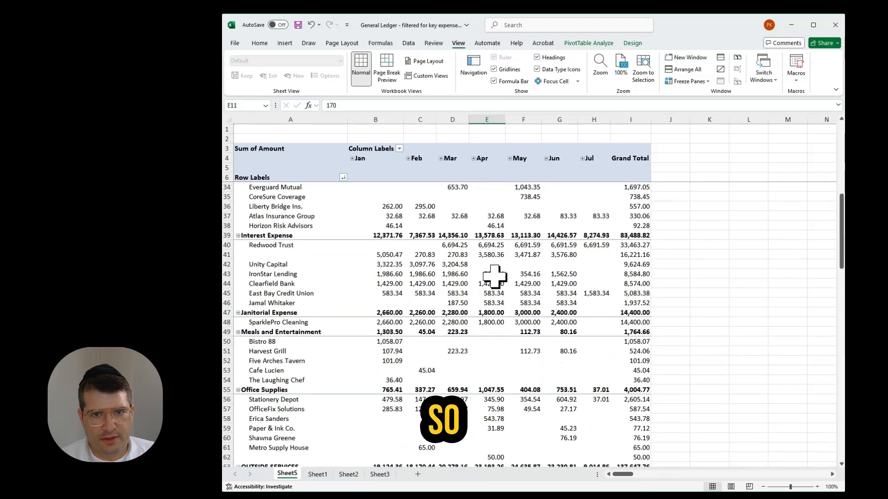
scroll(496, 276, down, 3)
scroll(496, 276, down, 5)
drag(291, 245, 616, 351)
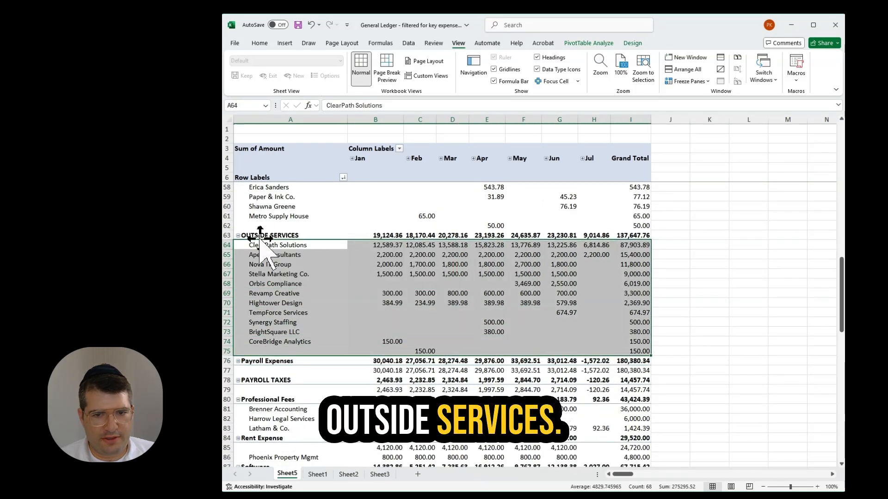
drag(378, 235, 606, 244)
click(568, 273)
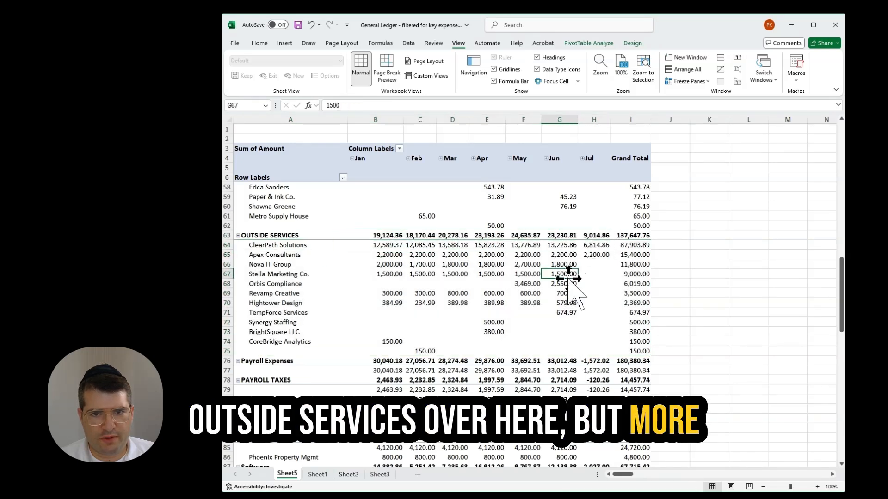
drag(314, 245, 419, 350)
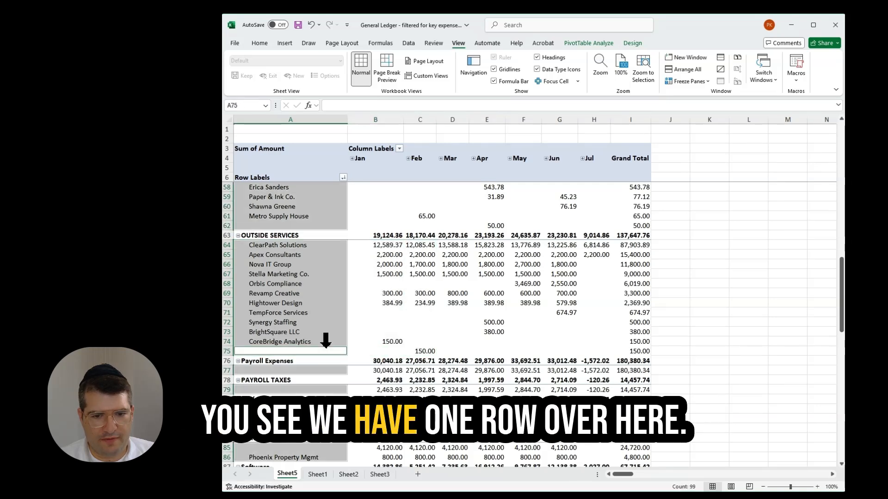
click(421, 352)
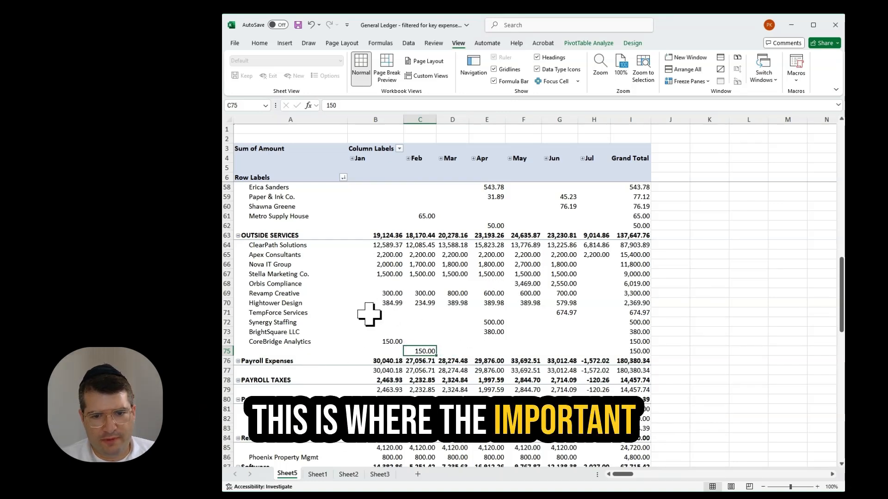
drag(376, 255, 594, 255)
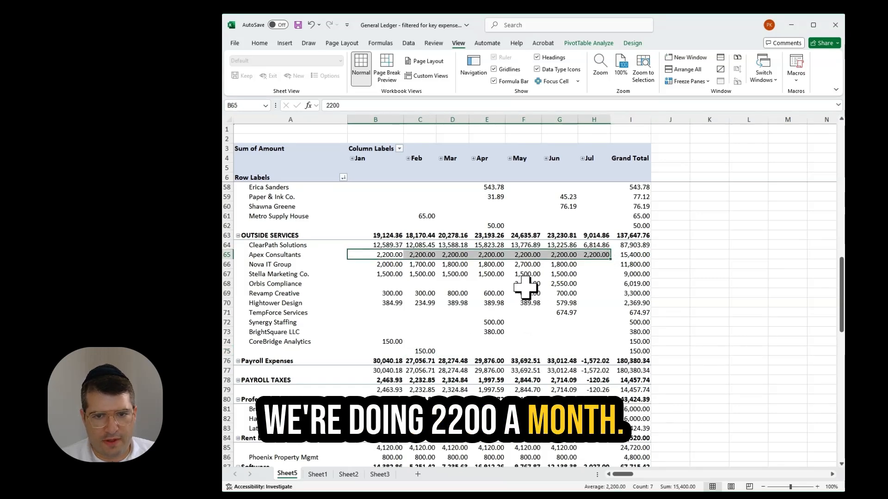
click(227, 283)
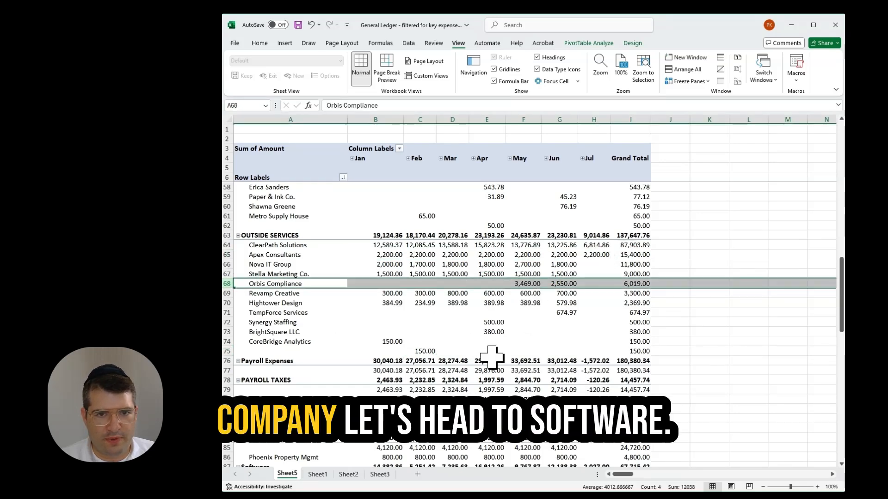
Review the monthly spend for each vendor under Software, including the CloudCore amounts by month.
scroll(492, 357, down, 9)
scroll(468, 357, up, 1)
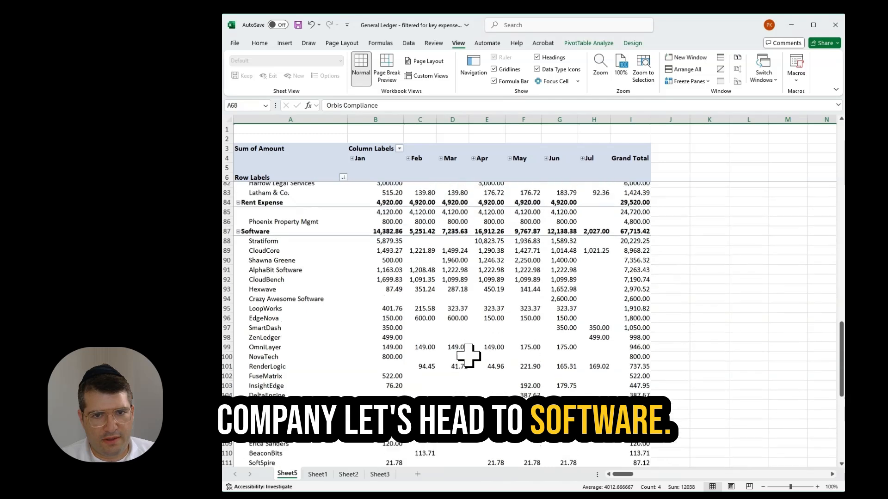
drag(392, 247, 585, 252)
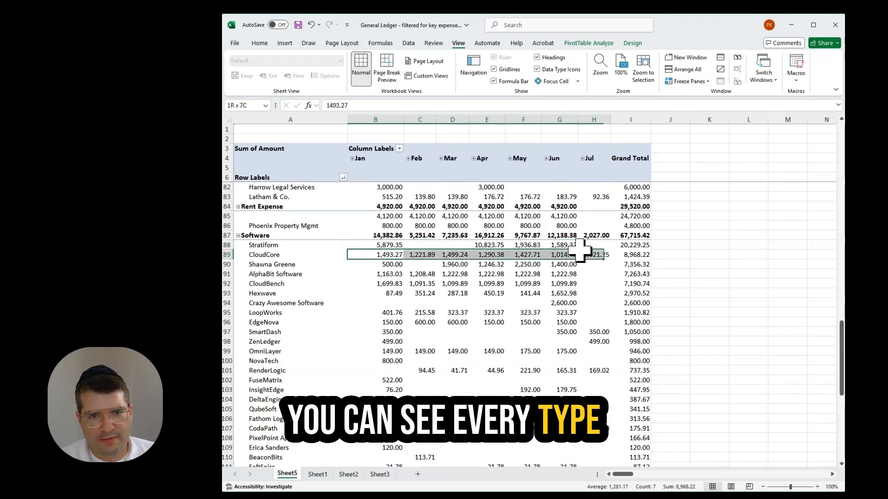
scroll(499, 343, down, 2)
scroll(500, 341, down, 2)
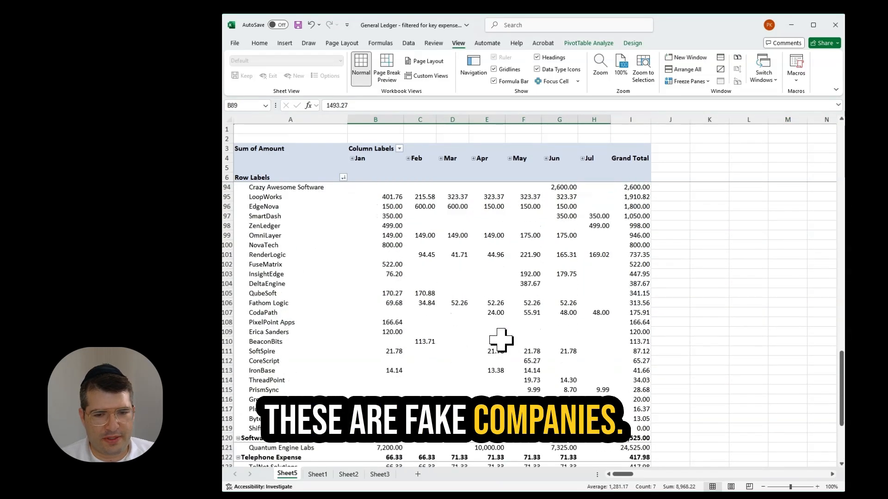
click(511, 322)
scroll(507, 291, up, 3)
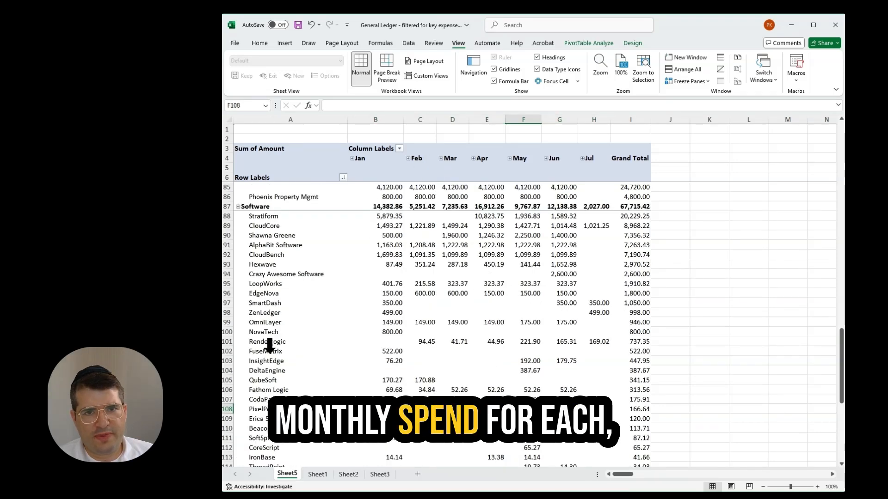
Look over the TRAVEL section, then browse the remaining expense accounts from BUSINESS EXPENSE through Software for monthly trends.
scroll(380, 342, down, 8)
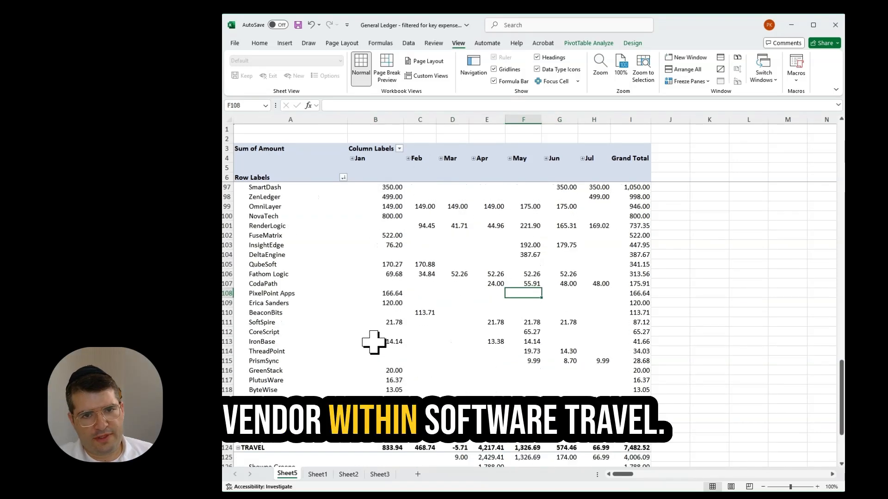
scroll(381, 380, up, 20)
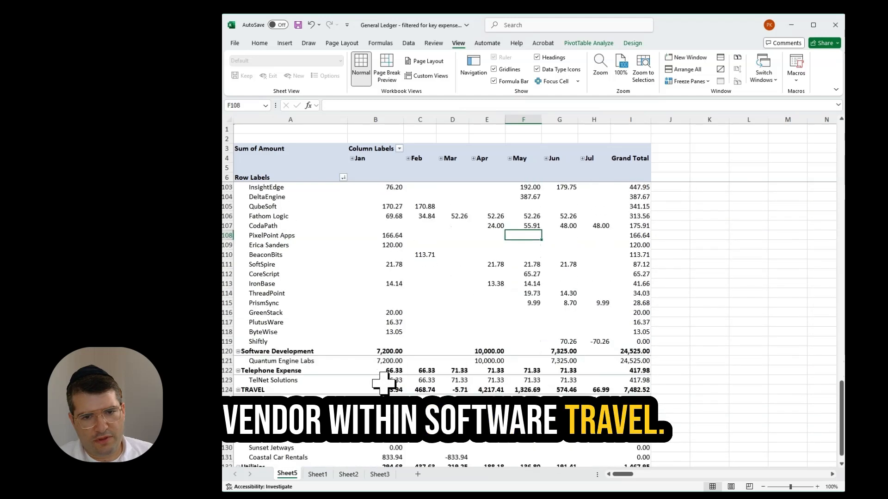
scroll(392, 379, down, 2)
scroll(392, 379, down, 8)
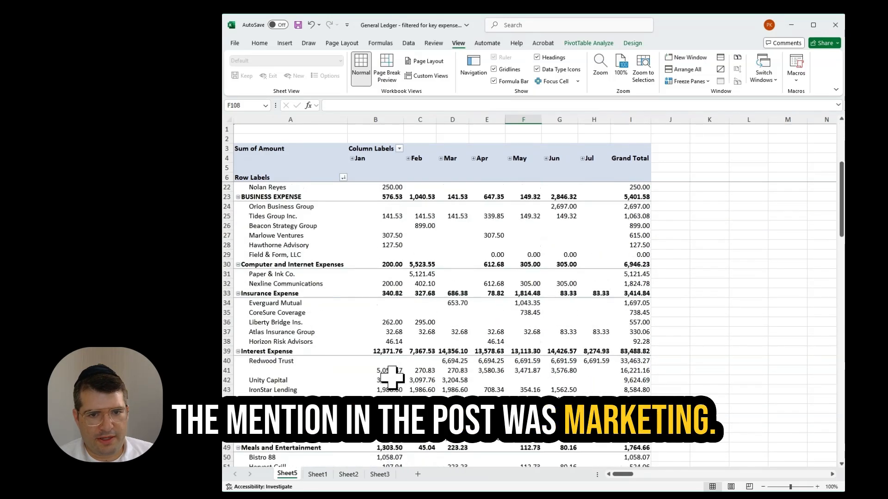
scroll(392, 379, down, 1)
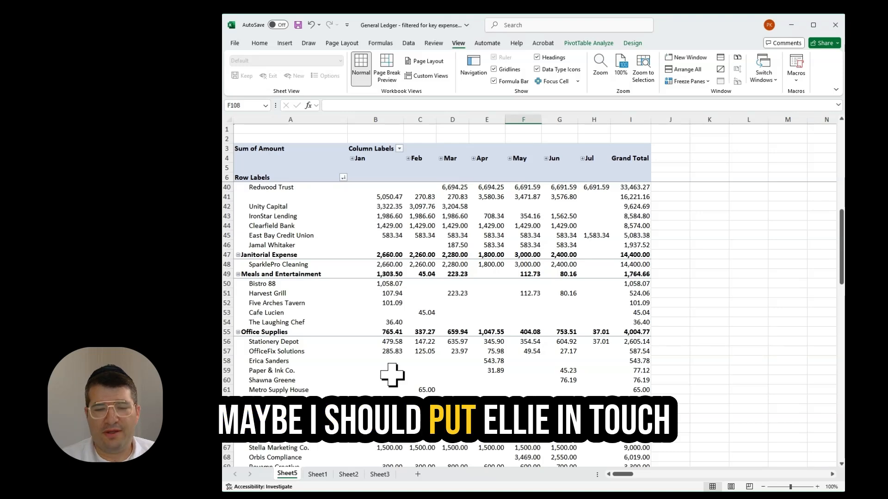
scroll(391, 375, down, 7)
scroll(390, 370, down, 4)
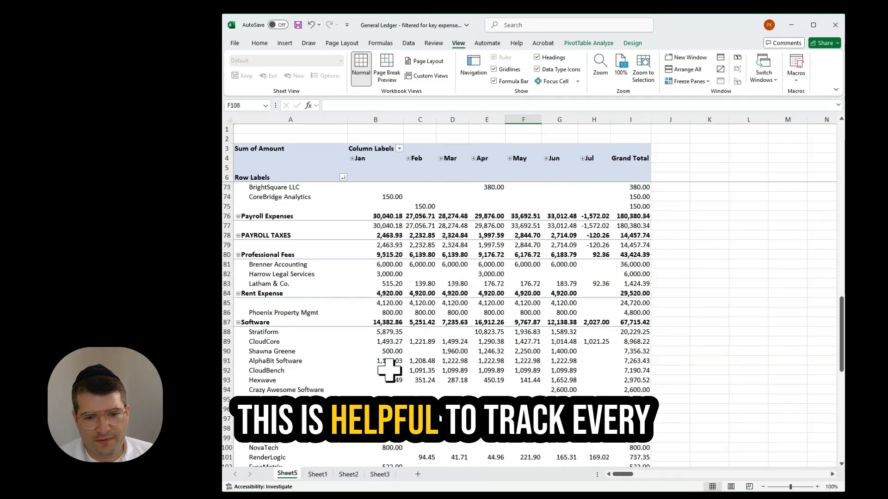
scroll(388, 368, down, 2)
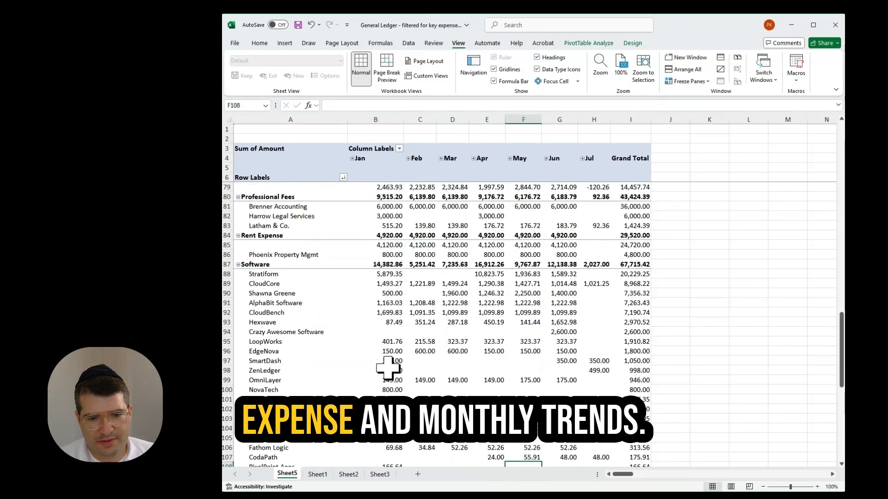